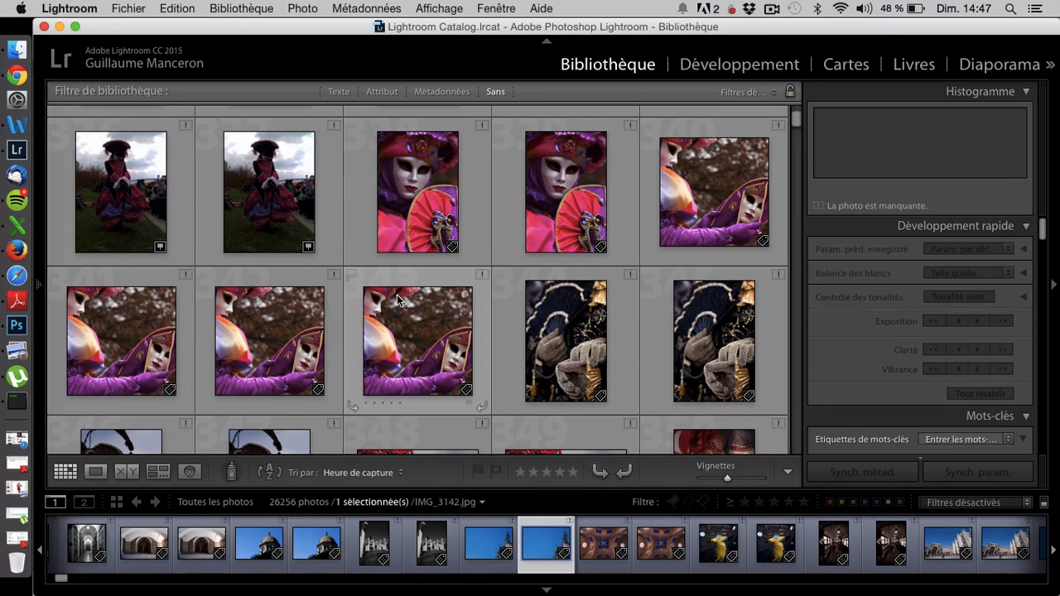
- Assign the red colour label to the first costume photo, IMG_0296-2.JPG
left_click(122, 197)
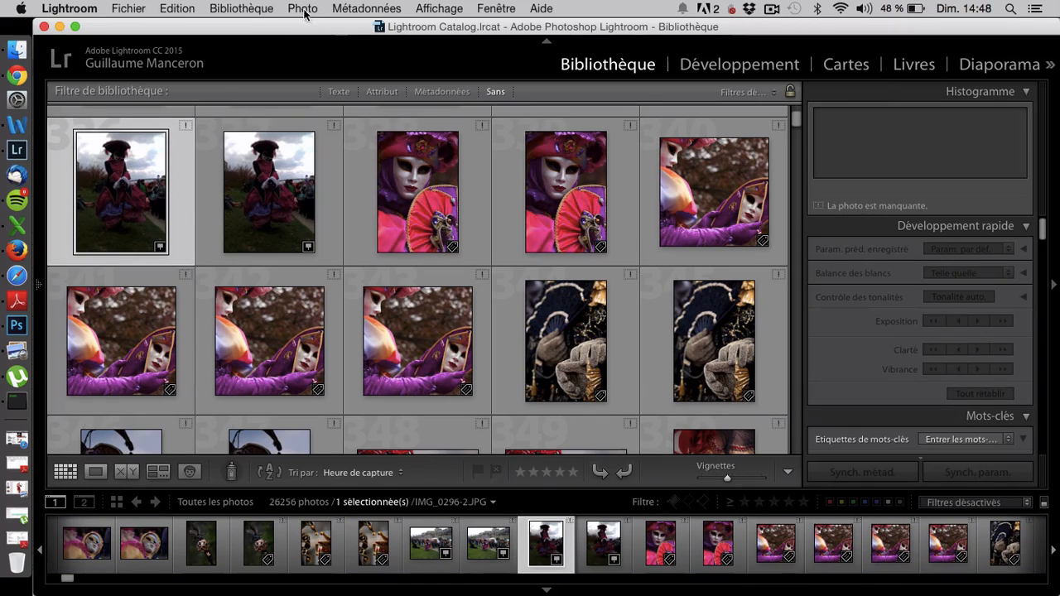
left_click(303, 9)
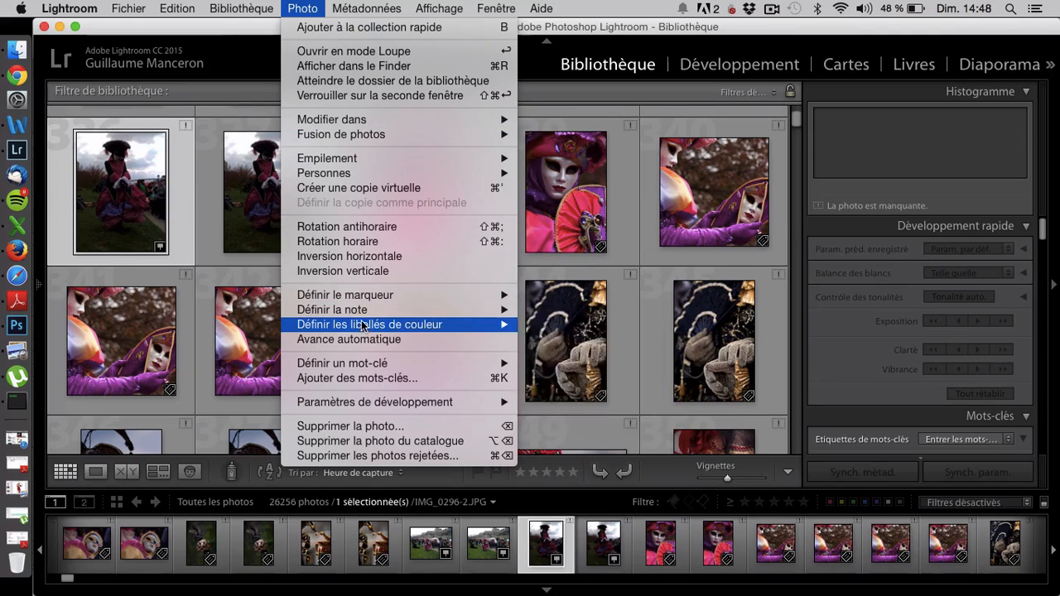
mouse_move(363, 326)
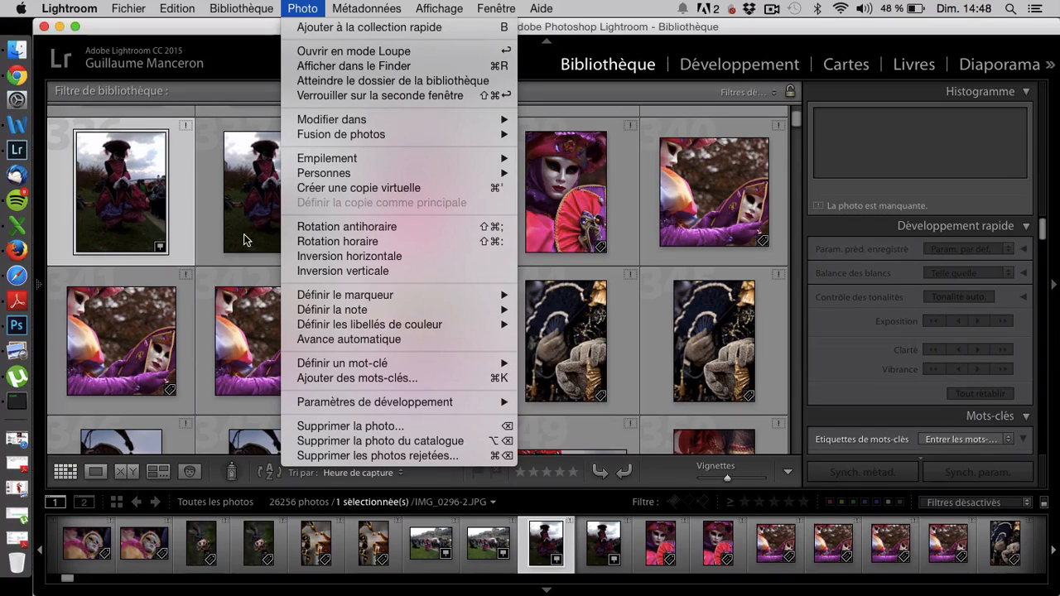
left_click(159, 217)
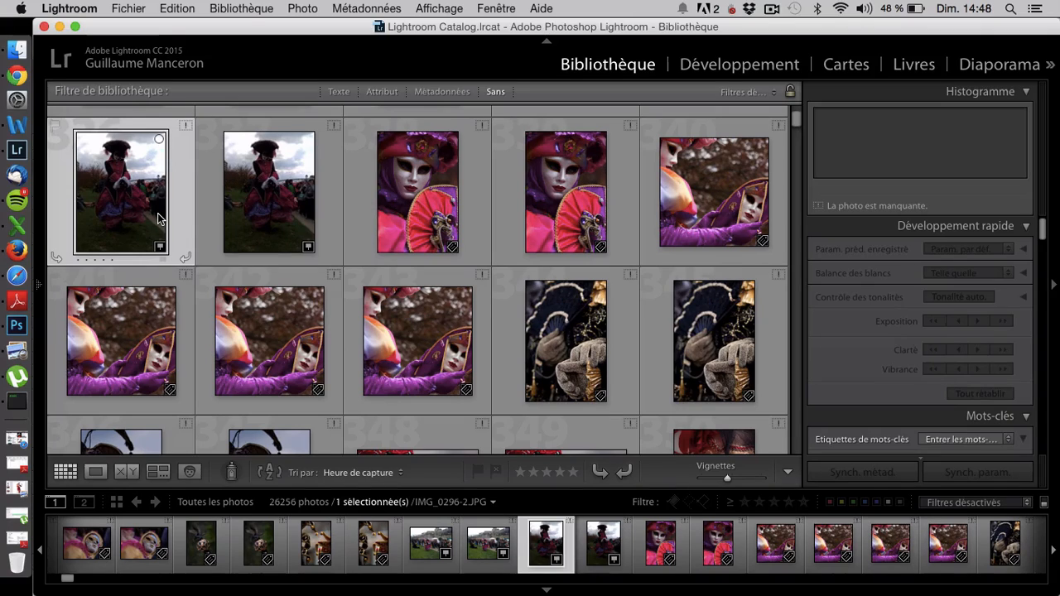
key("6")
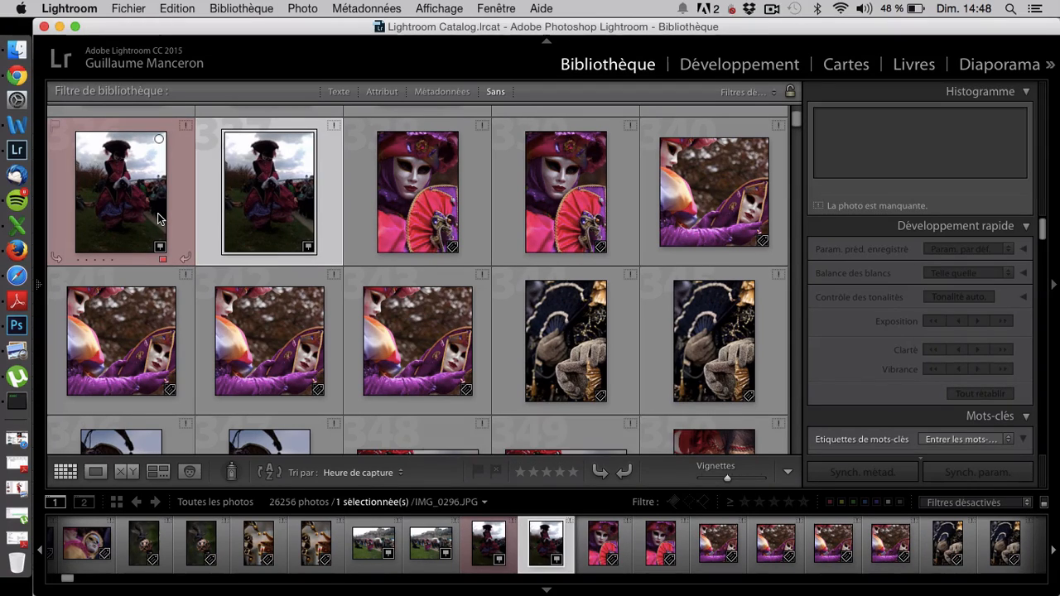
- Label the first masked portrait with the pink fan, IMG_4264-2.jpg, red and change its label to green
left_click(401, 210)
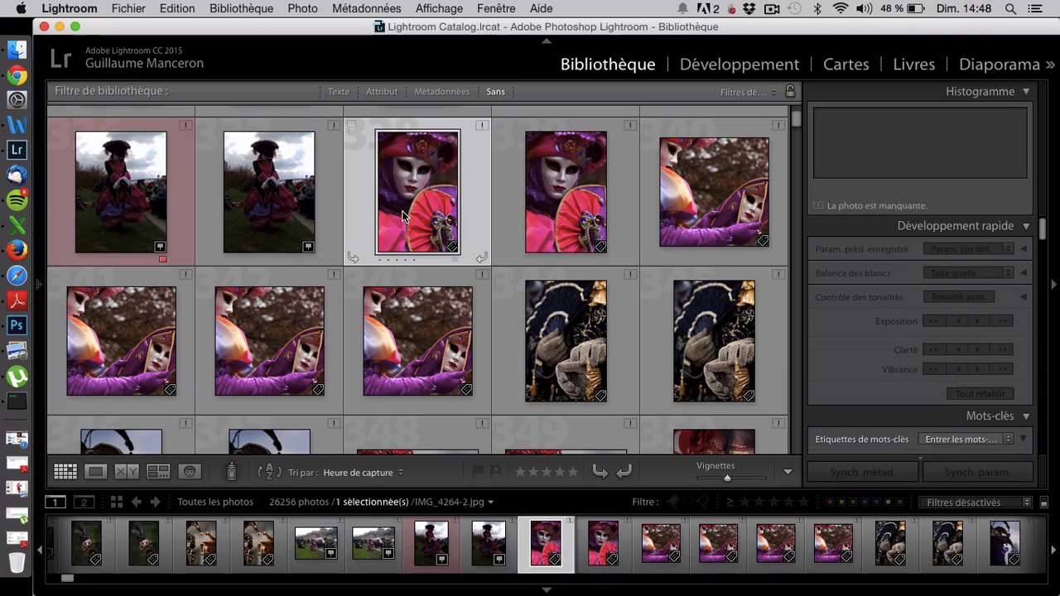
key("6")
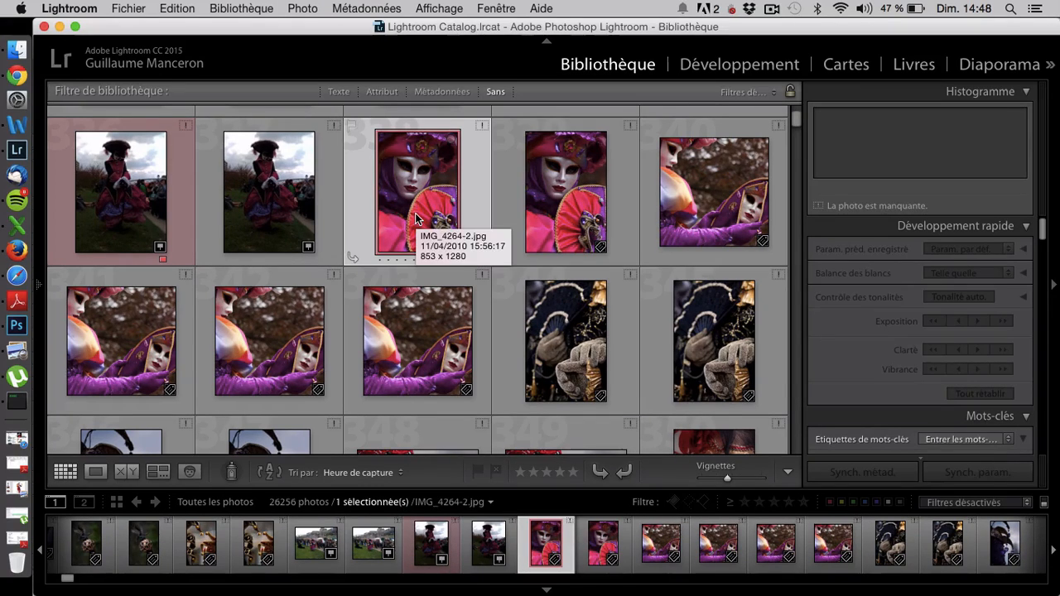
key("8")
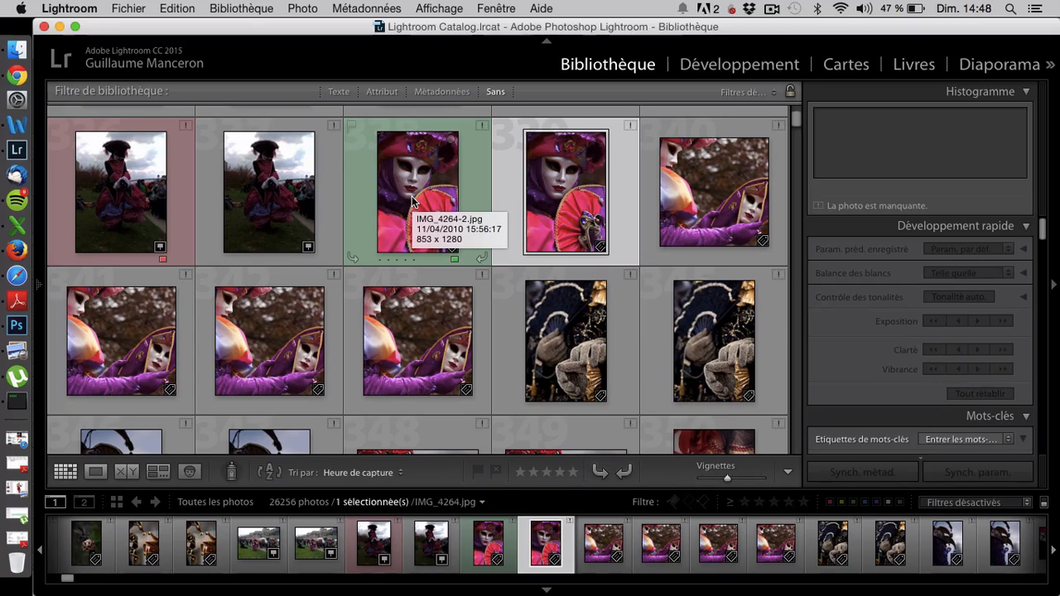
- Assign the red colour label to IMG_4267-2-2.jpg and to the first photo of the dark fan and gloved hands
left_click(686, 201)
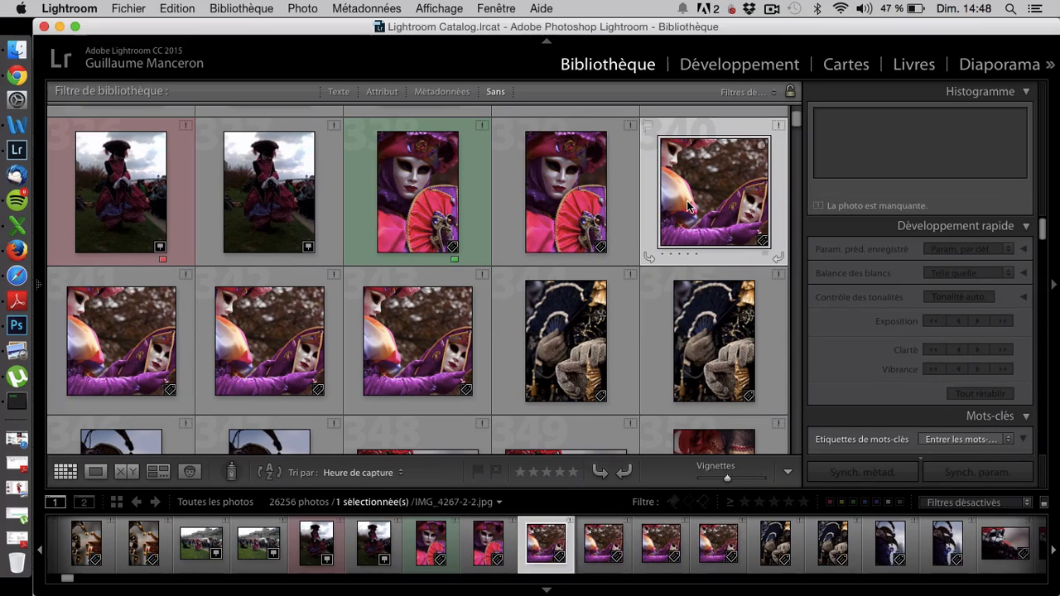
key("6")
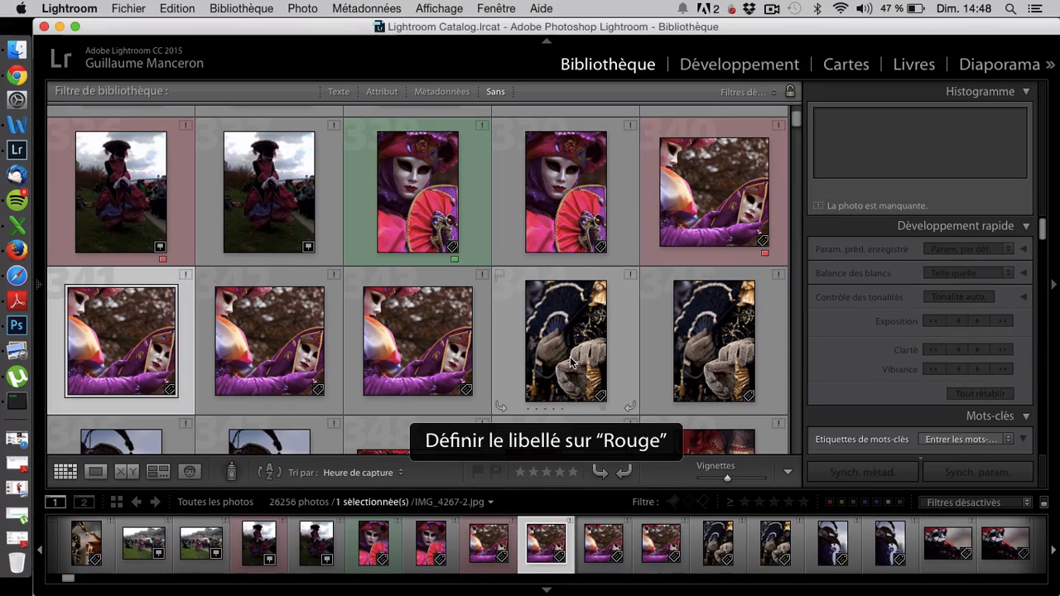
left_click(570, 356)
key("6")
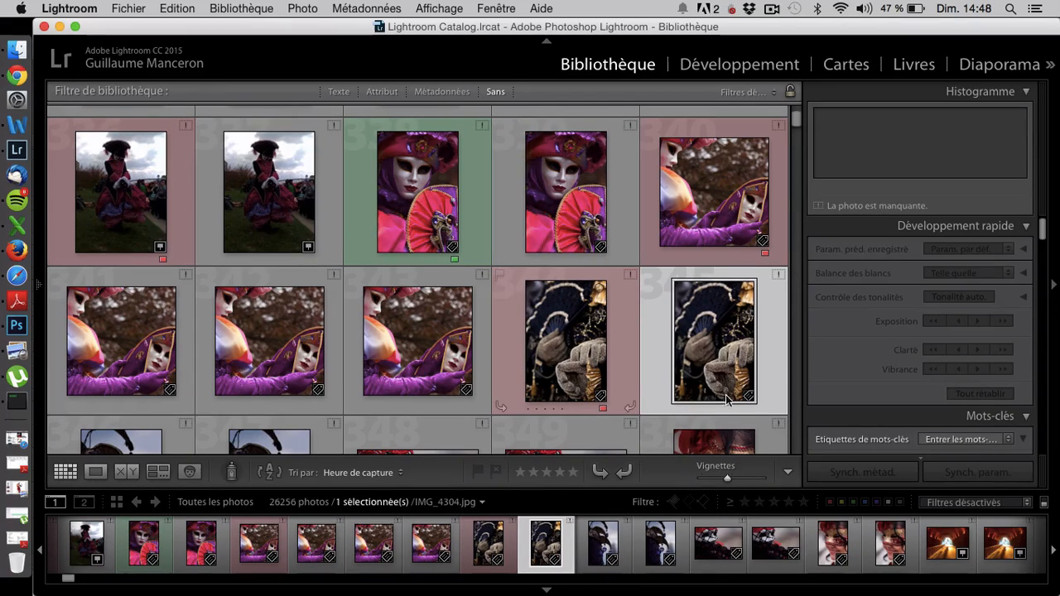
- Filter the library by the green colour label and add the red label to the filter
left_click(854, 503)
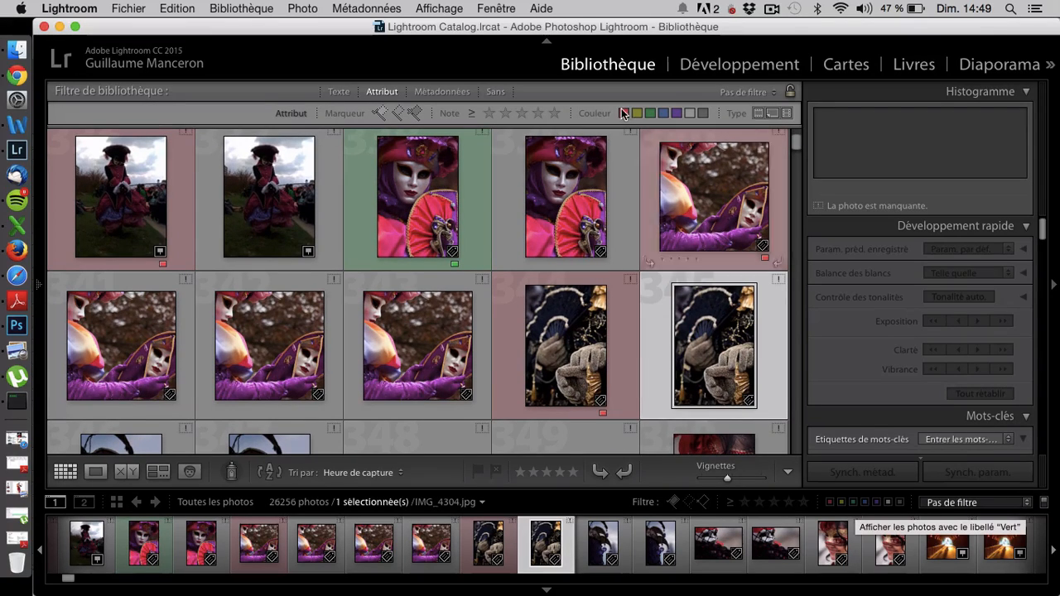
left_click(650, 114)
key("8")
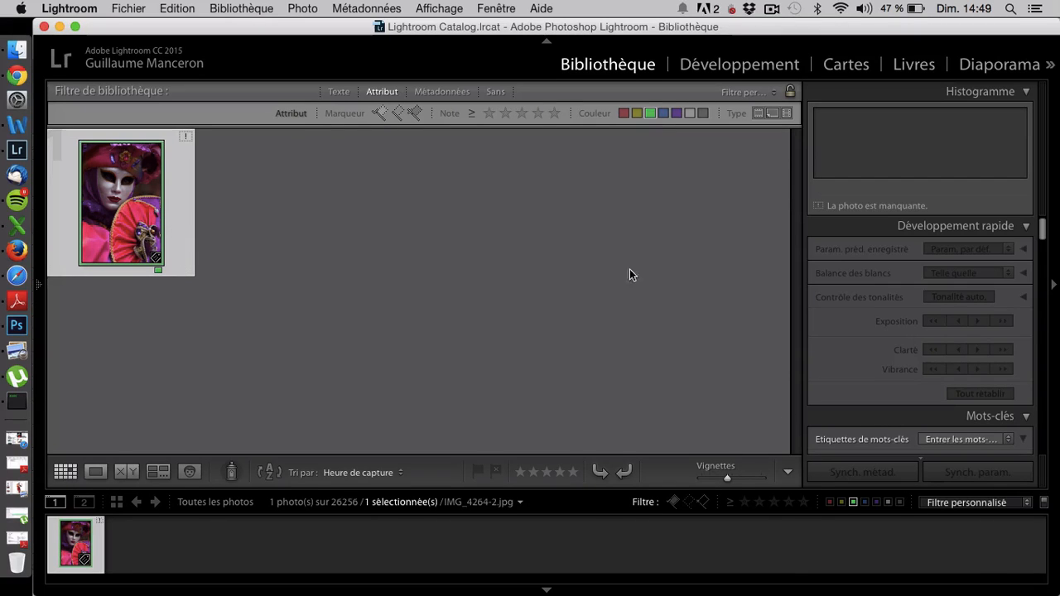
left_click(830, 502)
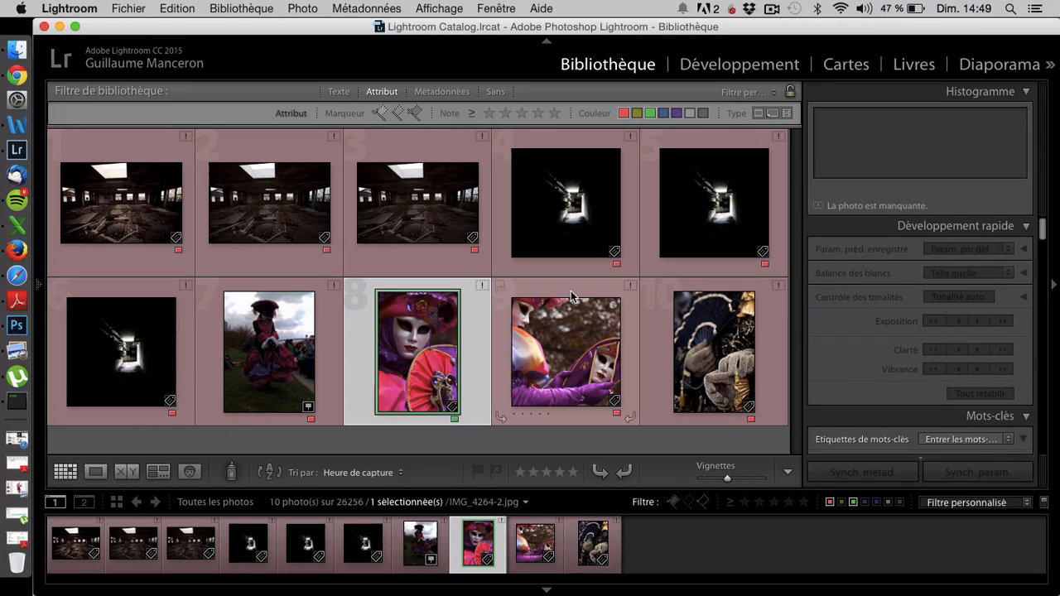
- Start a smart collection in the Collections dynamiques set with the rule Couleur de libellé est vert
left_click(45, 290)
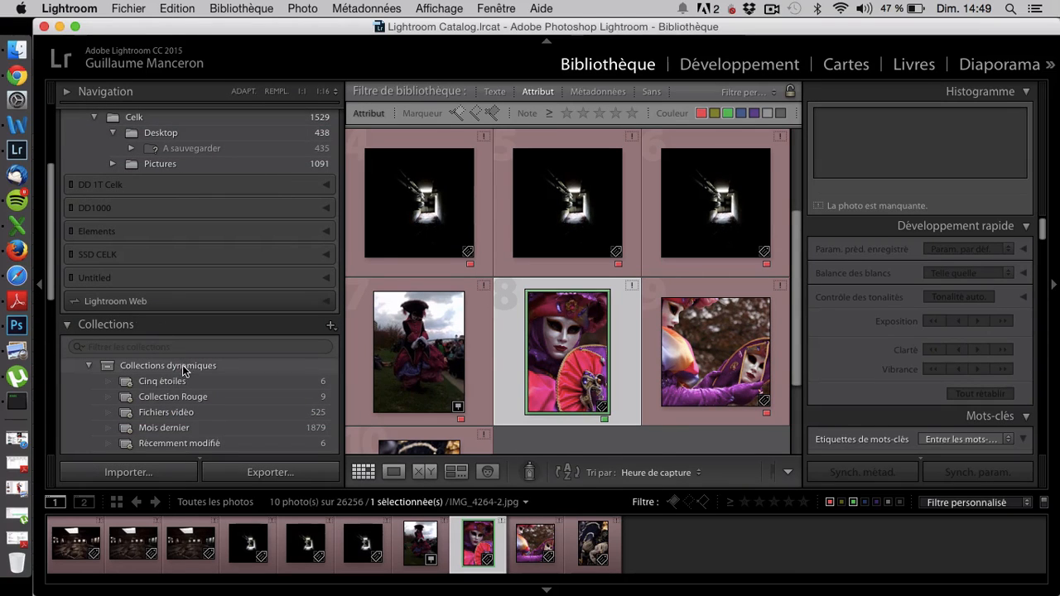
scroll(185, 371, "down", 2)
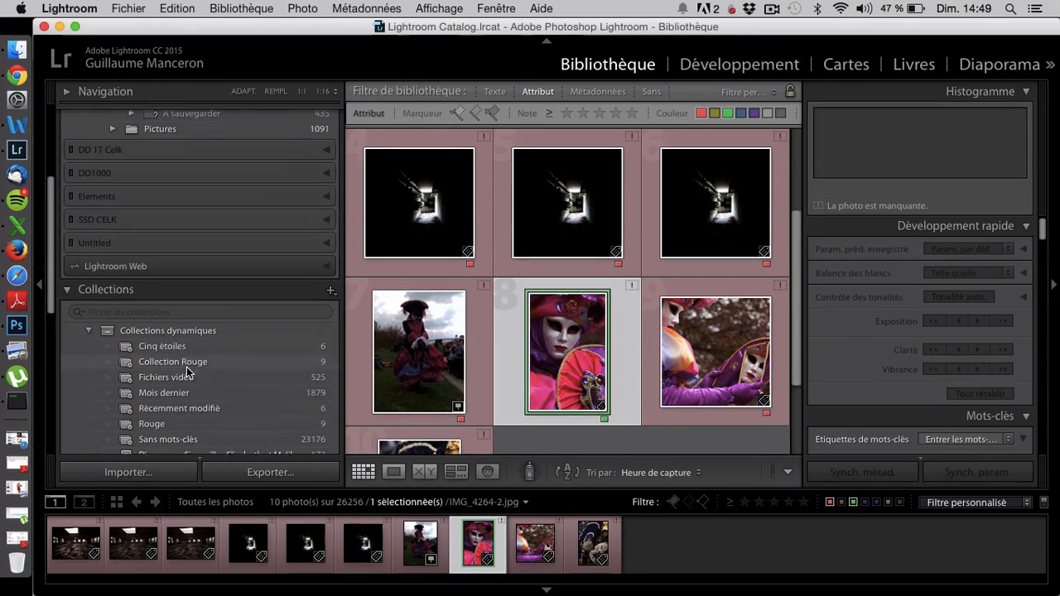
left_click(191, 330)
right_click(192, 332)
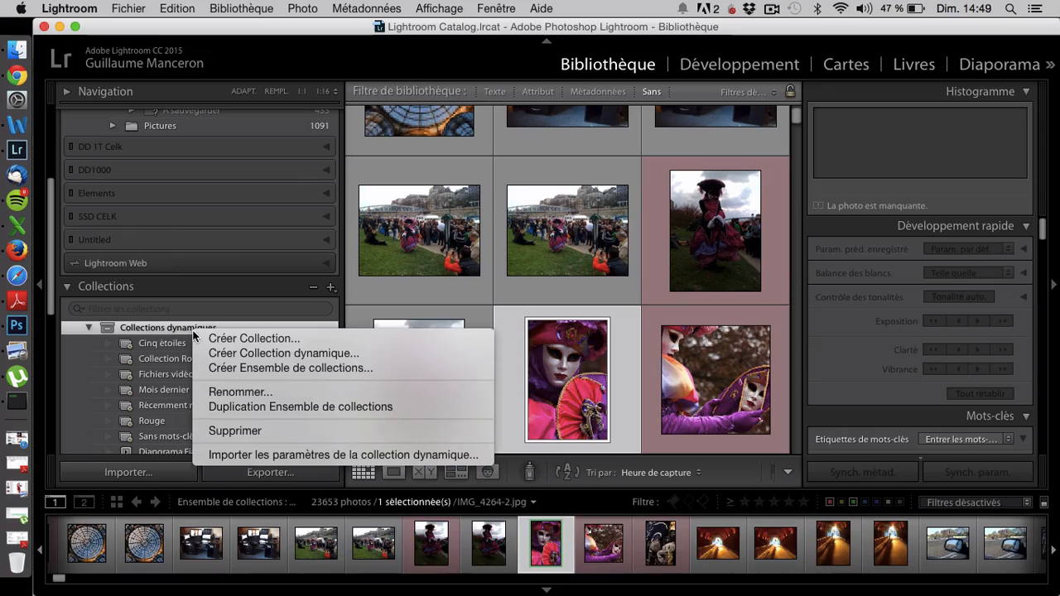
left_click(259, 353)
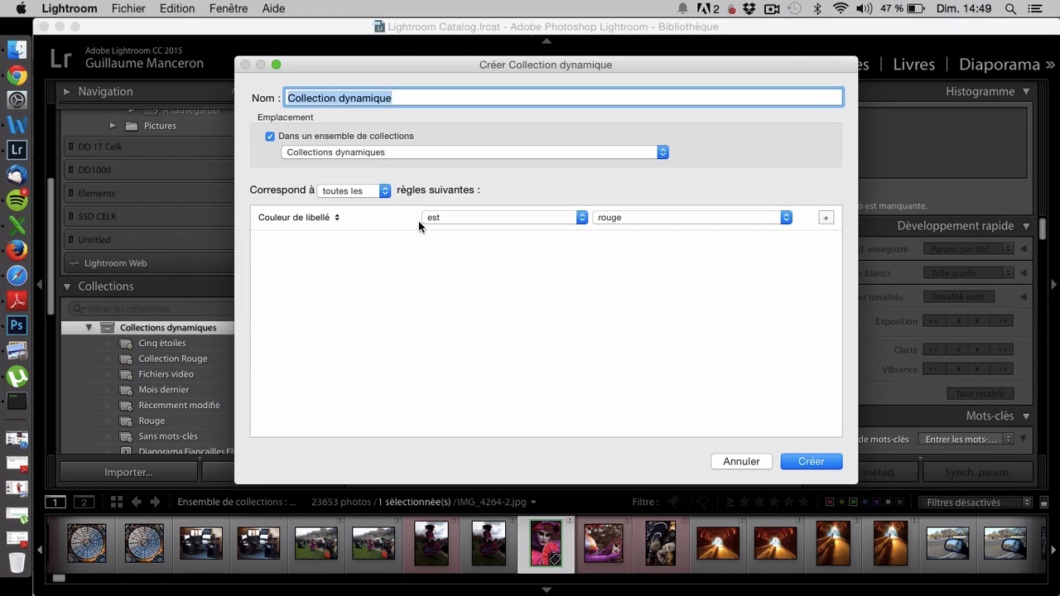
left_click(452, 217)
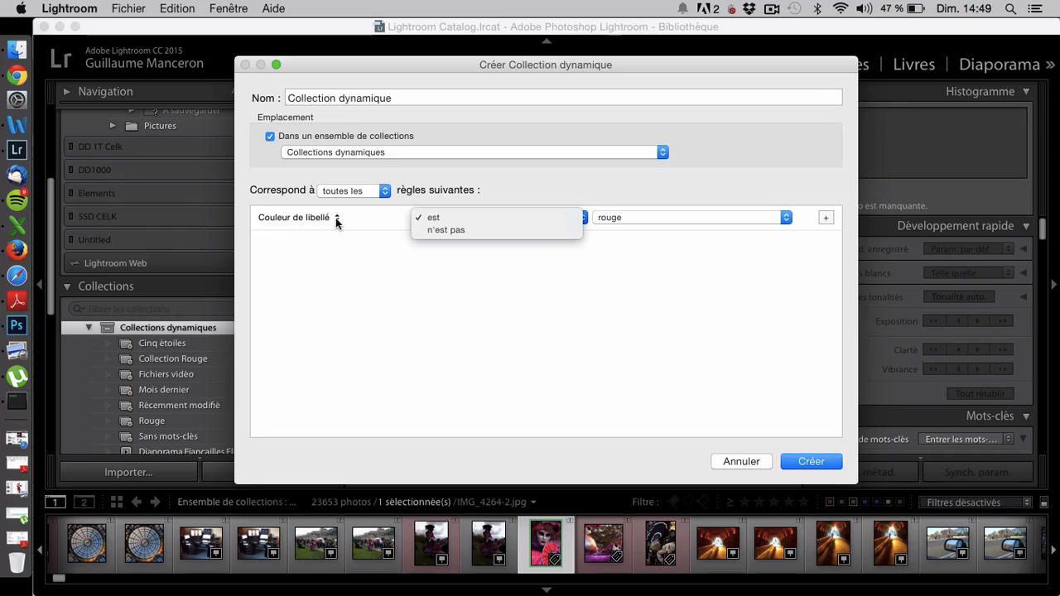
left_click(657, 215)
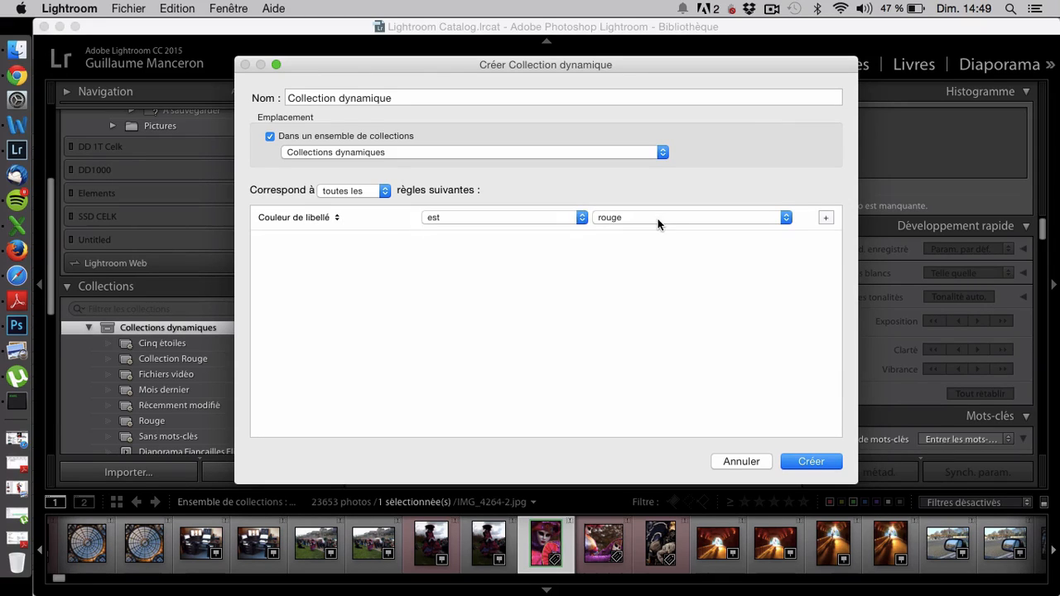
left_click(657, 218)
left_click(660, 242)
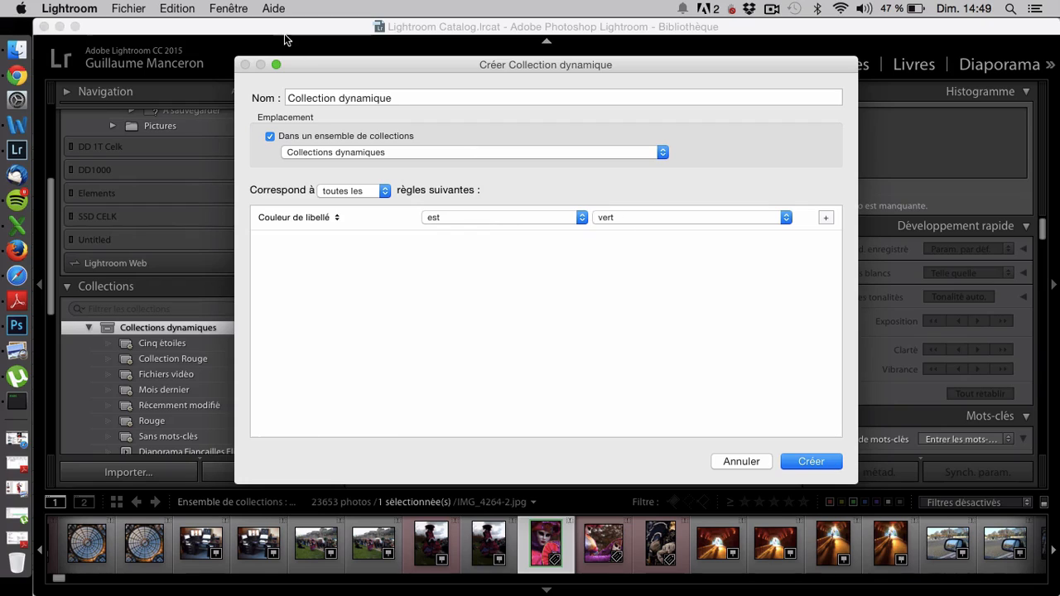
- Name the smart collection "Collection Verte" and create it
triple_click(379, 98)
type("C")
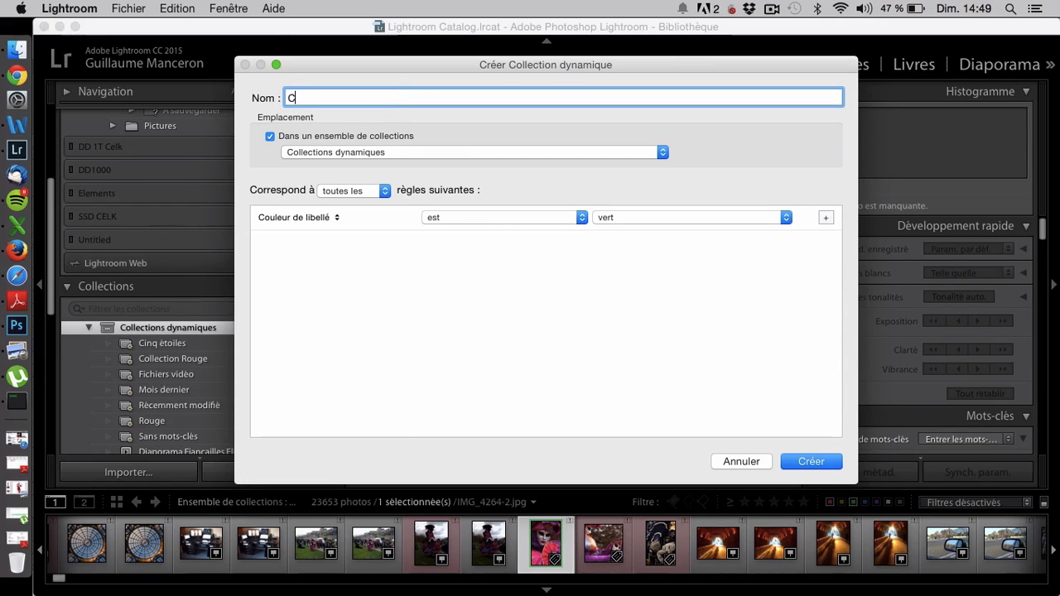
type("ollection Verte")
left_click(805, 460)
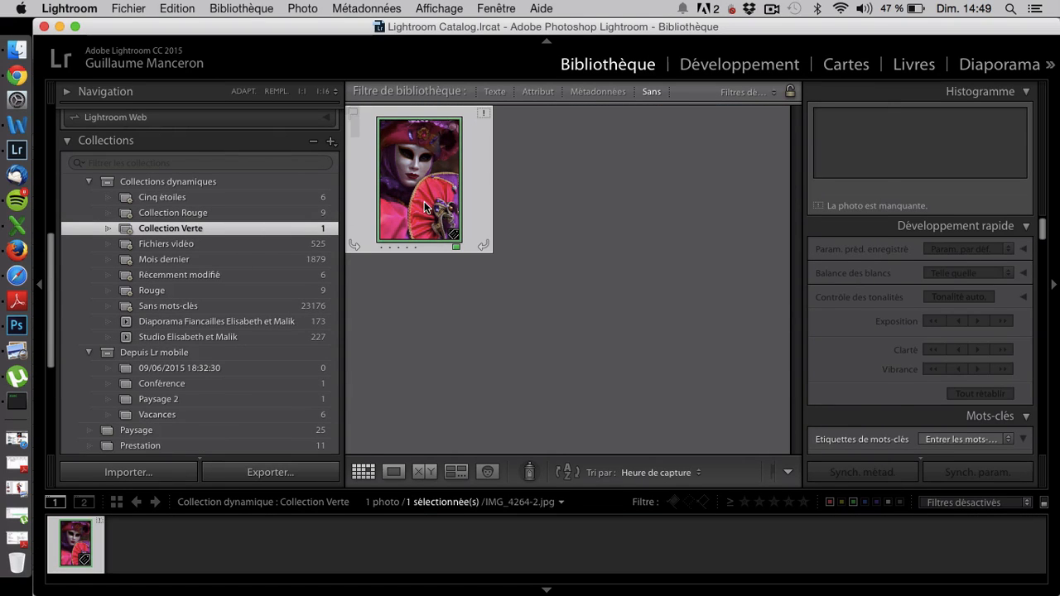
- Examine the photos gathered in Collection Rouge and in Collection Verte
left_click(211, 210)
scroll(599, 284, "down", 3)
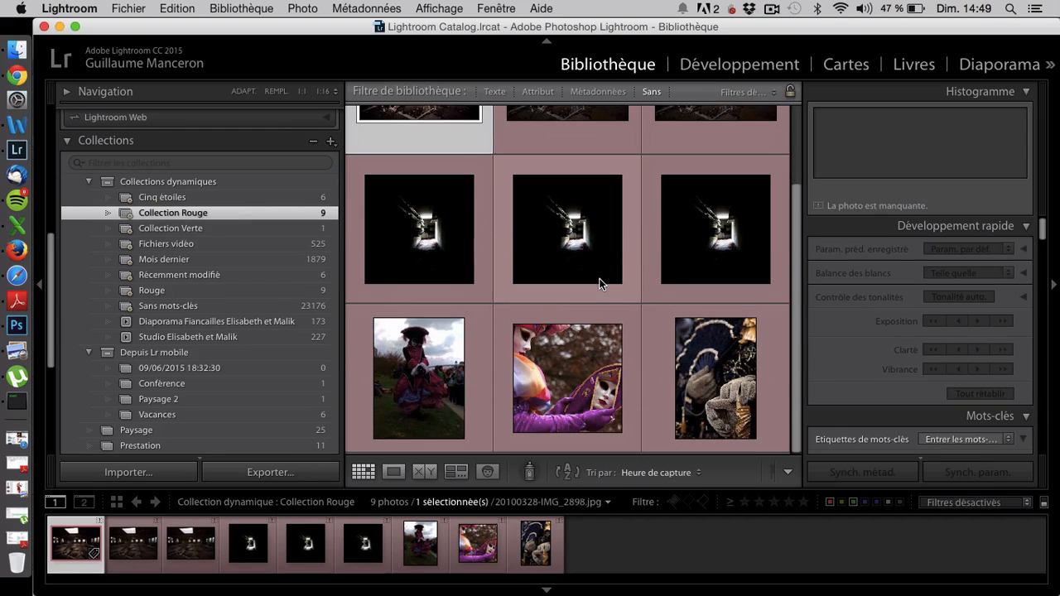
scroll(599, 284, "up", 3)
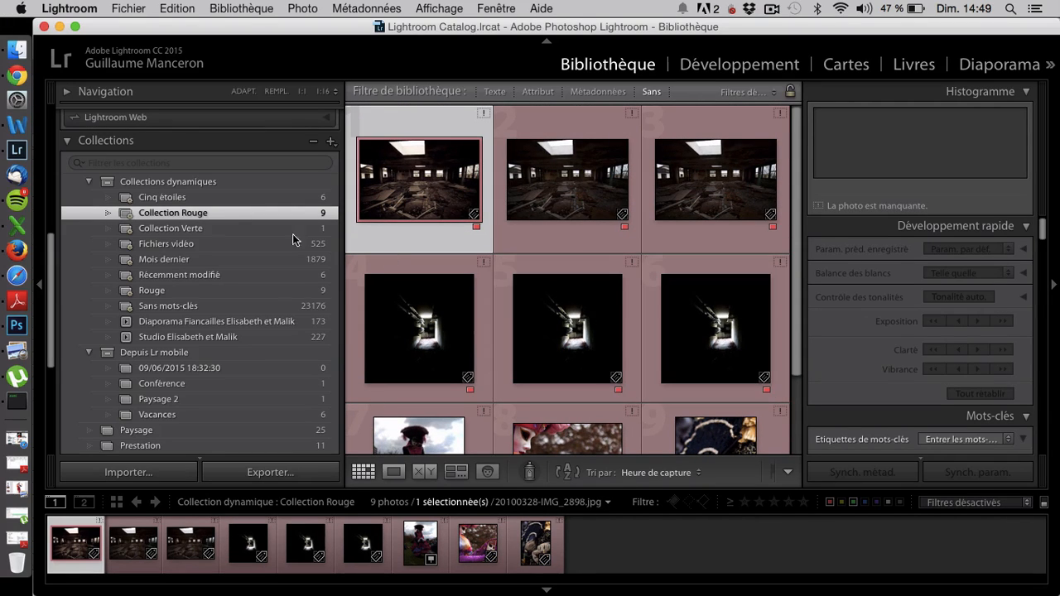
left_click(222, 229)
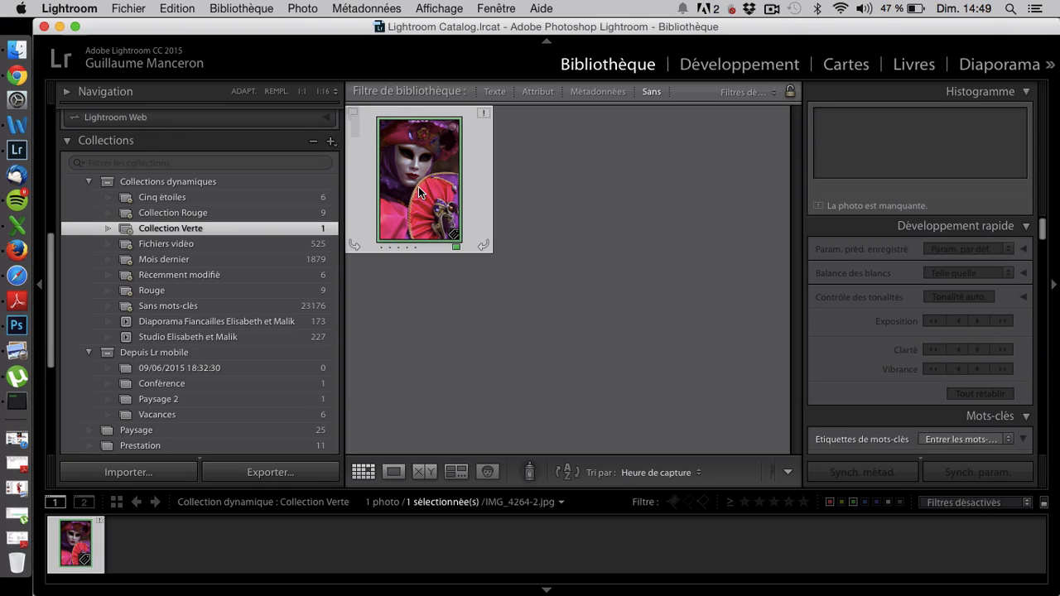
mouse_move(418, 186)
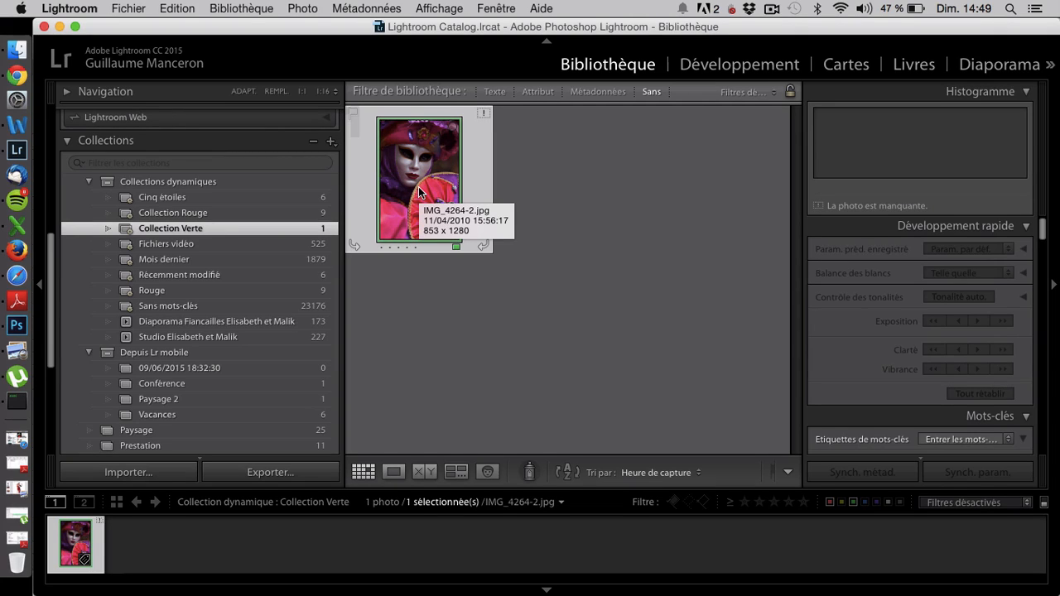